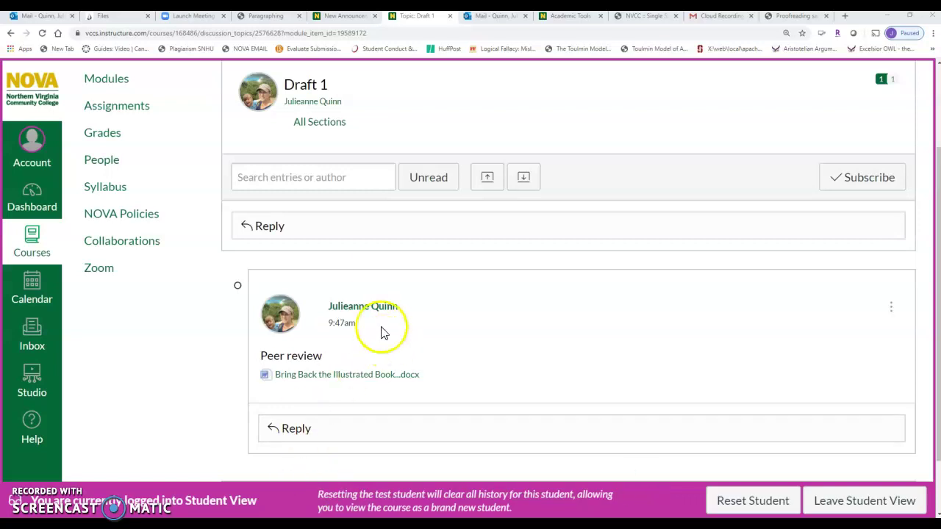
# Download the "Bring Back the Illustrated Book...docx" attachment from the Peer review post, open it in Word and enable editing.
pyautogui.click(354, 379)
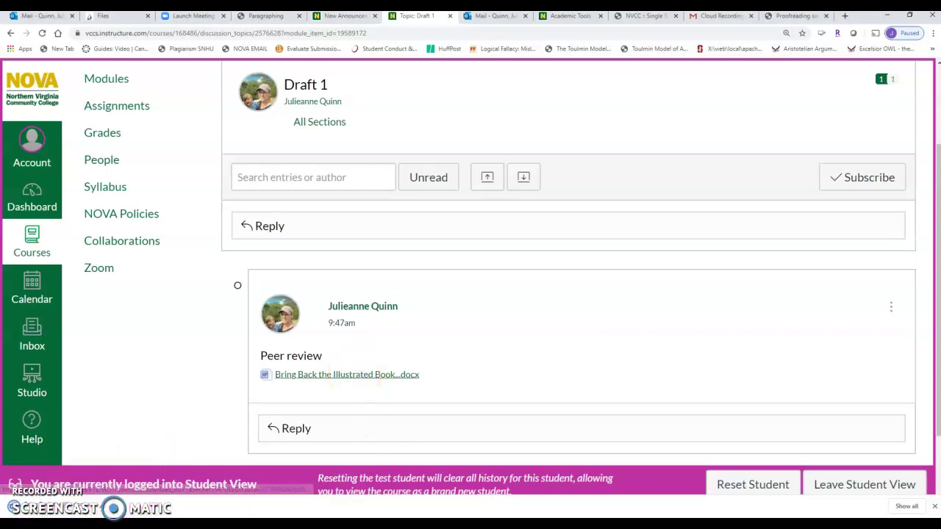
pyautogui.click(56, 513)
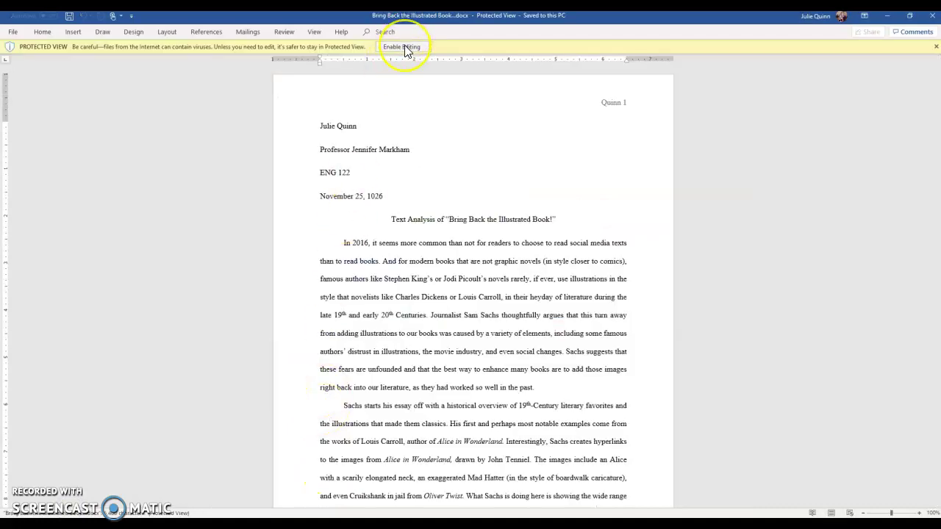
pyautogui.click(404, 46)
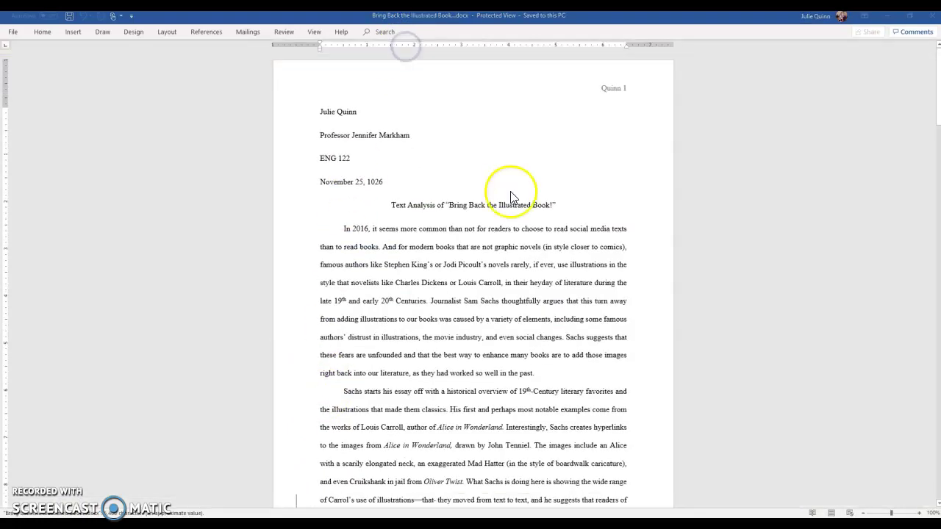
pyautogui.moveTo(939, 146); pyautogui.dragTo(939, 121)
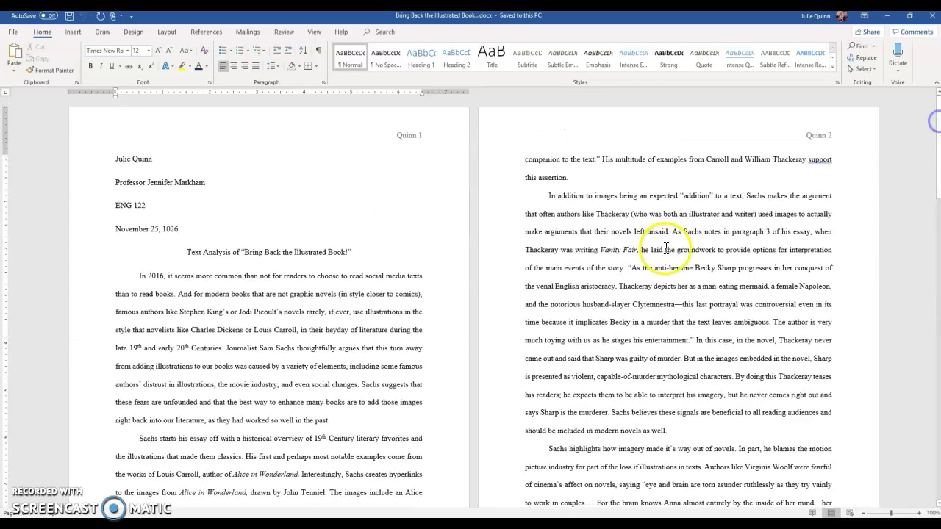
# Save a copy of the essay to the desktop as "Bring Back the Illustrated Book..docx".
pyautogui.click(13, 31)
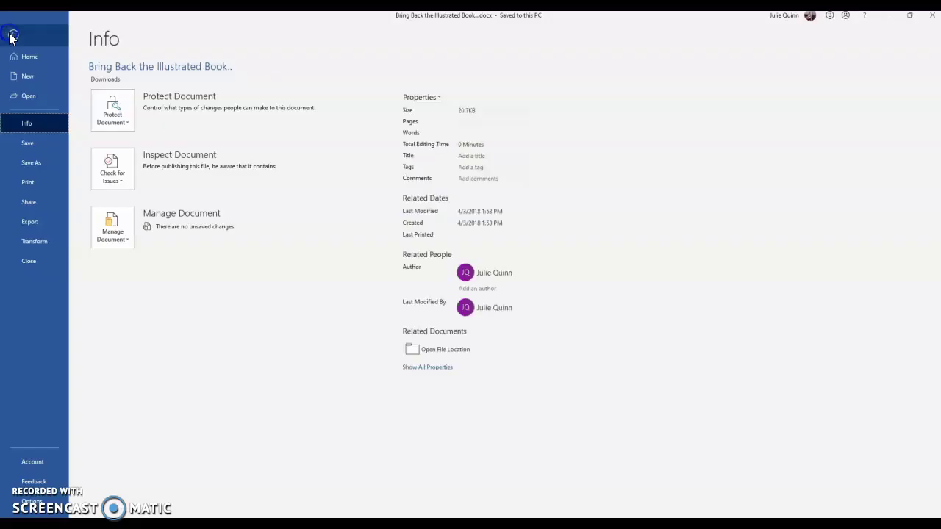
pyautogui.click(34, 162)
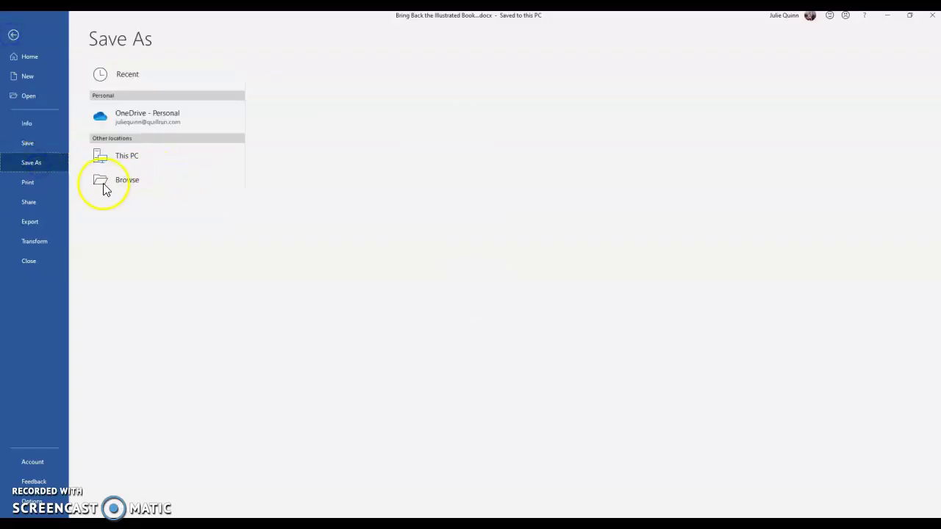
pyautogui.click(122, 206)
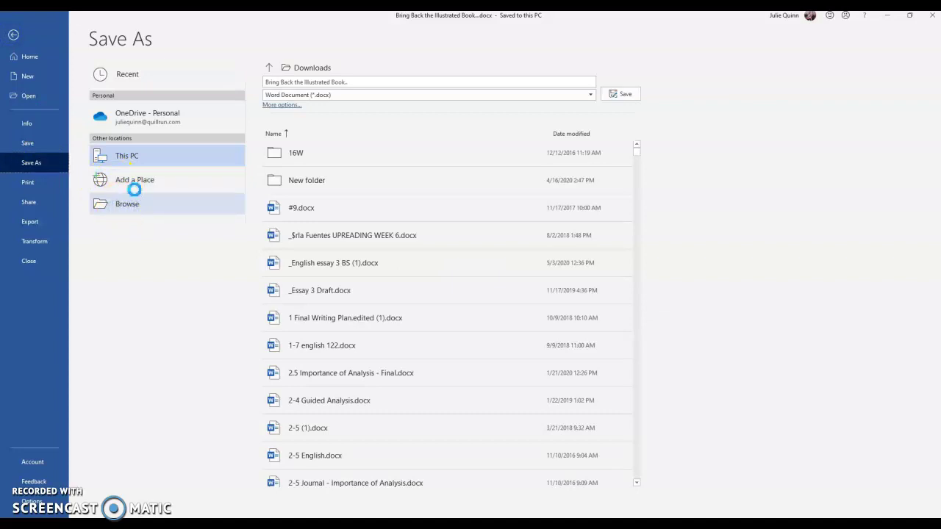
pyautogui.scroll(3, 218, 279)
pyautogui.click(173, 286)
pyautogui.click(528, 475)
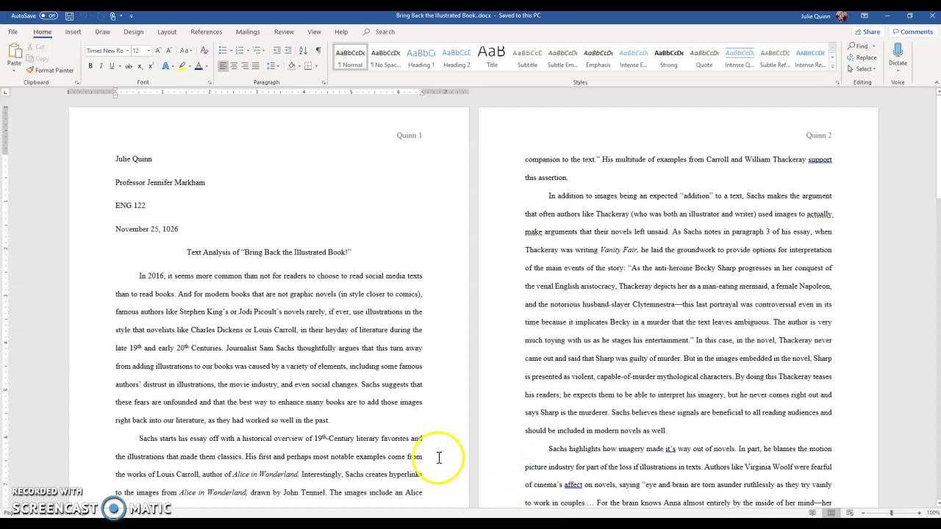
# Add the comment "20th century?" to the year 1026 in the essay's date line.
pyautogui.doubleClick(155, 276)
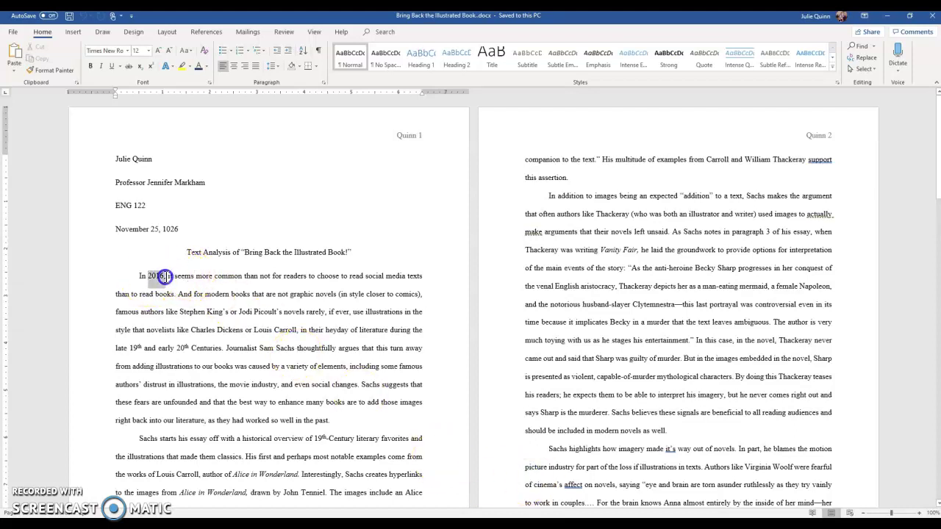
pyautogui.moveTo(158, 230); pyautogui.dragTo(176, 232)
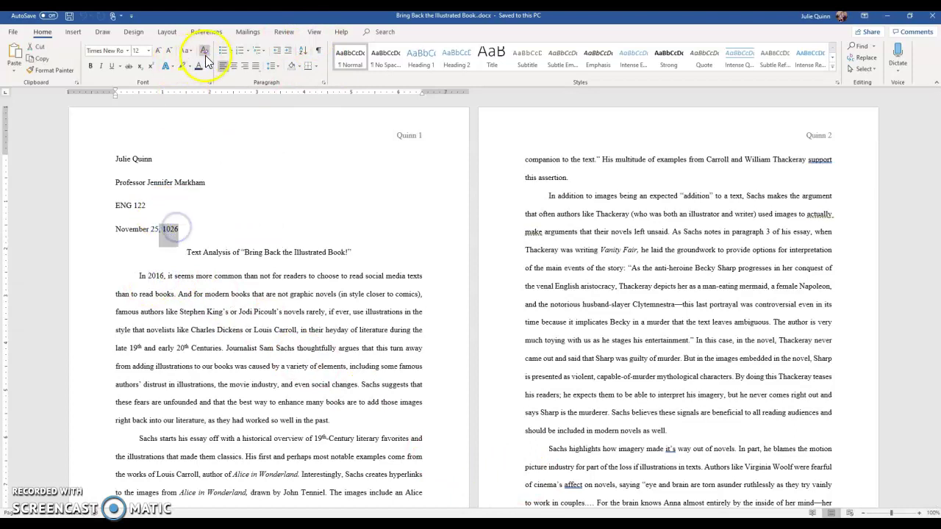
pyautogui.click(284, 32)
pyautogui.click(235, 58)
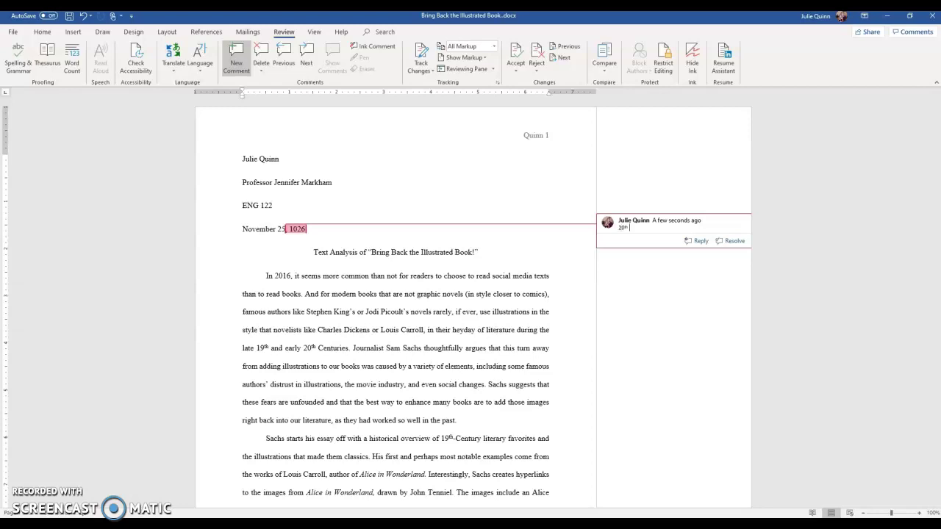
pyautogui.write('tury?')
pyautogui.click(351, 346)
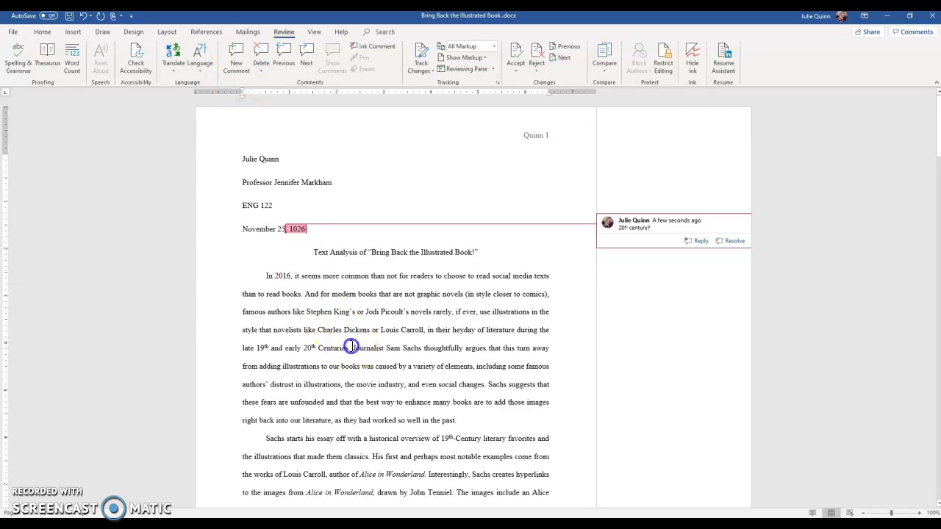
pyautogui.click(633, 226)
pyautogui.press('Escape')
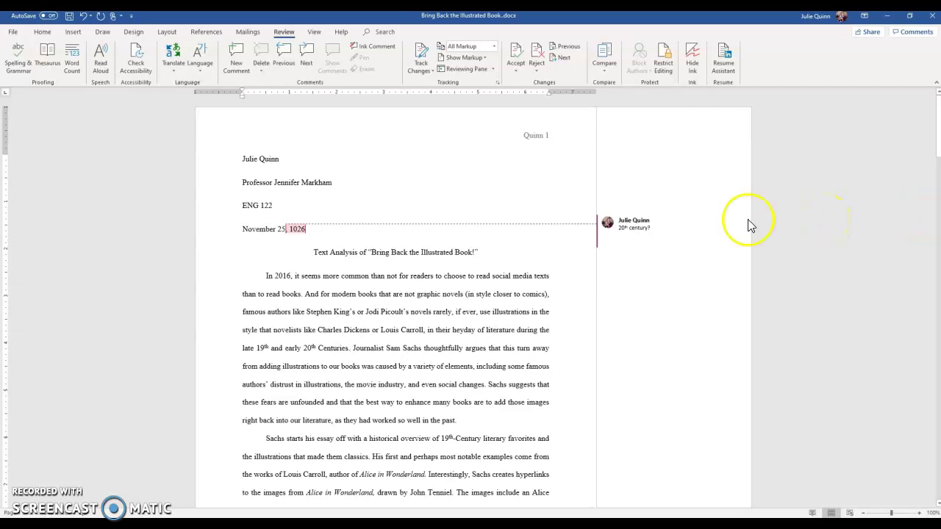
# Add the comment "Good examples here." to "Stephen King's or Jodi Picoult's novels" in the first paragraph.
pyautogui.moveTo(574, 528)
pyautogui.click(353, 313)
pyautogui.moveTo(305, 312); pyautogui.dragTo(416, 313)
pyautogui.click(236, 57)
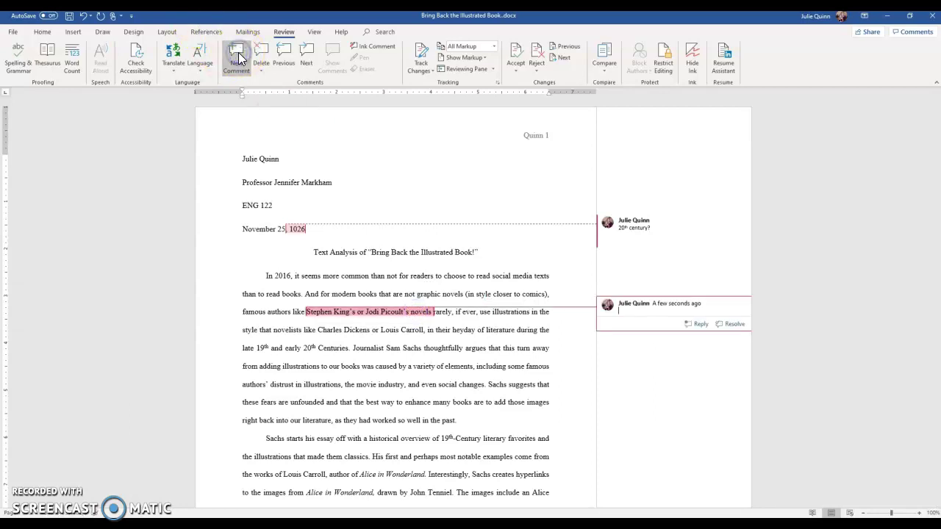
pyautogui.write('Good examples here.')
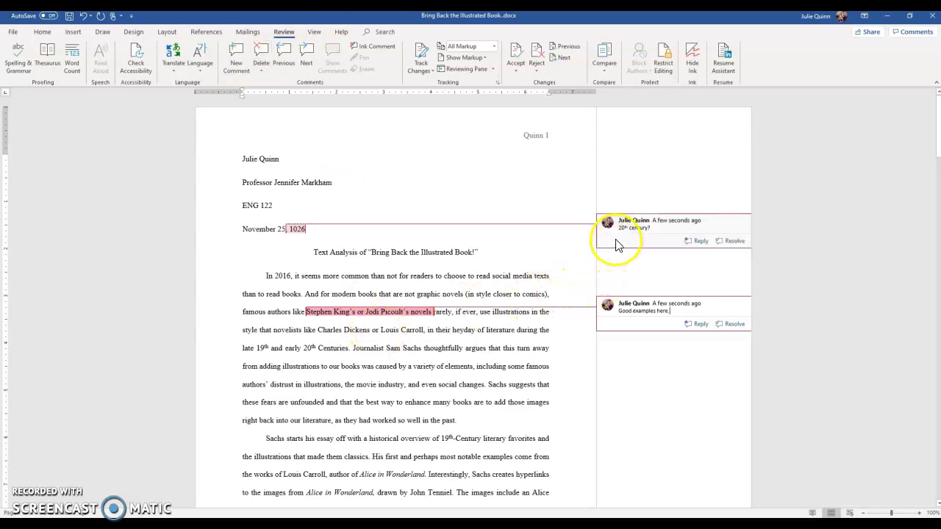
pyautogui.click(628, 321)
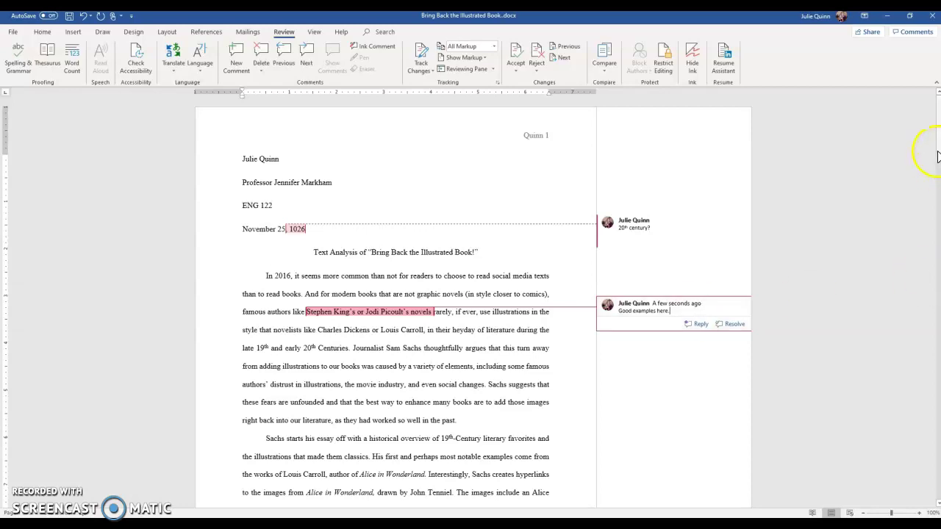
# Add the comment "Double check that this title is italics..." to the first "of Alice in Wonderland" in the second paragraph.
pyautogui.moveTo(938, 147); pyautogui.dragTo(939, 153)
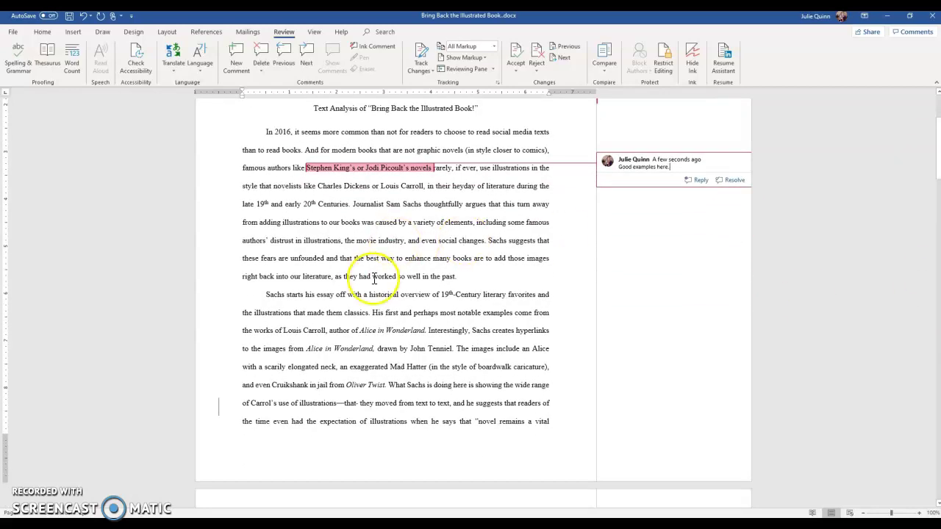
pyautogui.moveTo(352, 331); pyautogui.dragTo(425, 330)
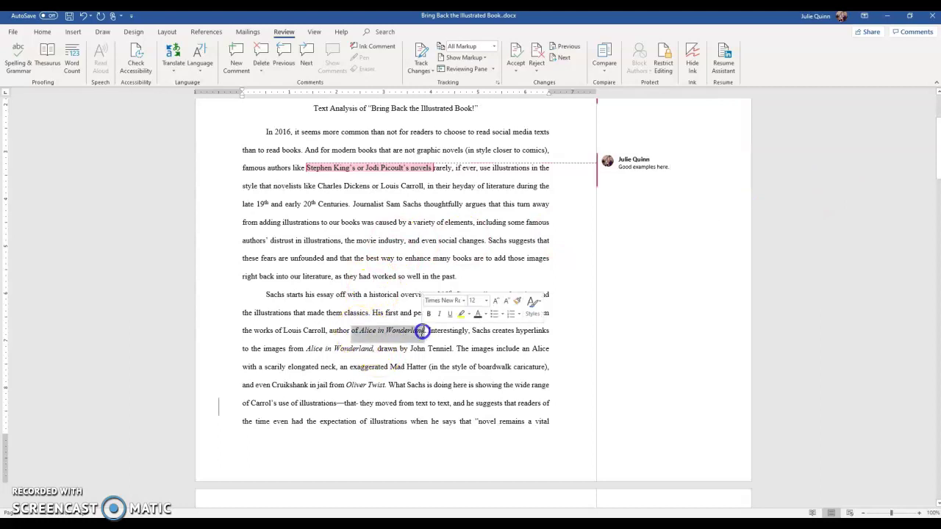
pyautogui.click(232, 65)
pyautogui.write('Double')
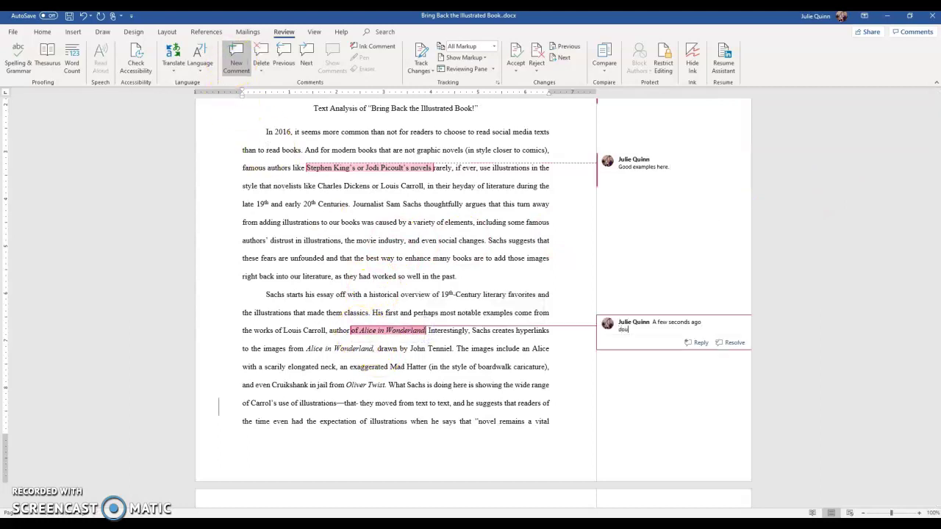
pyautogui.write(' check that this title is italics!')
pyautogui.press('BackSpace')
pyautogui.write('..')
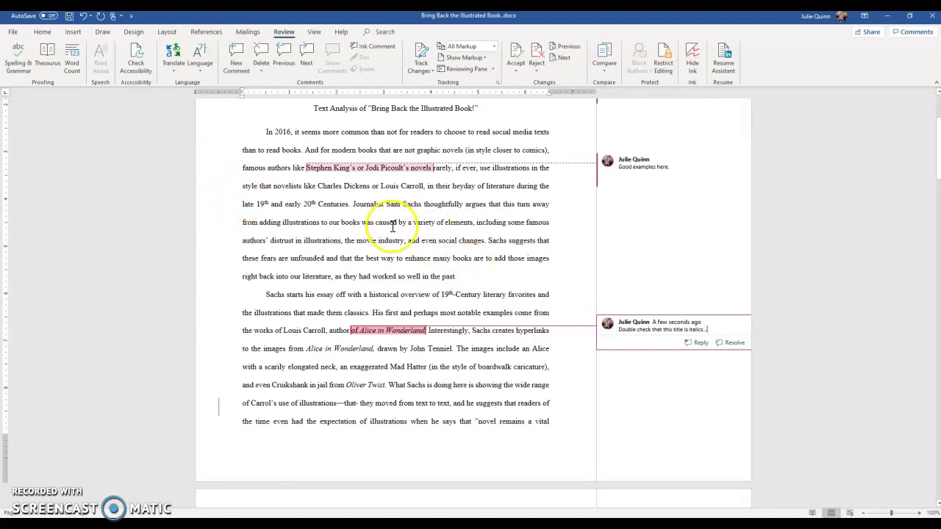
# Add the comment "I think that..." to "Sachs suggests that" in the first paragraph and save the document.
pyautogui.moveTo(488, 242); pyautogui.dragTo(550, 243)
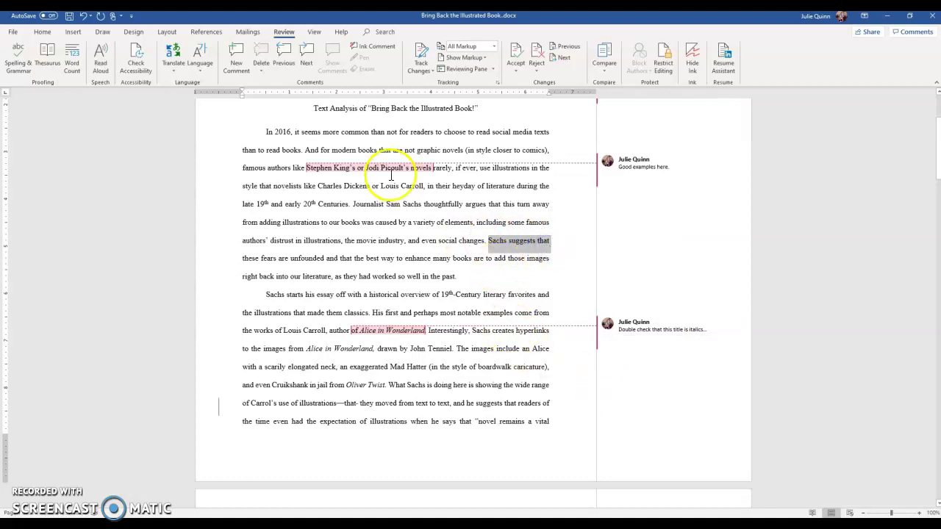
pyautogui.click(236, 57)
pyautogui.write('I think that...')
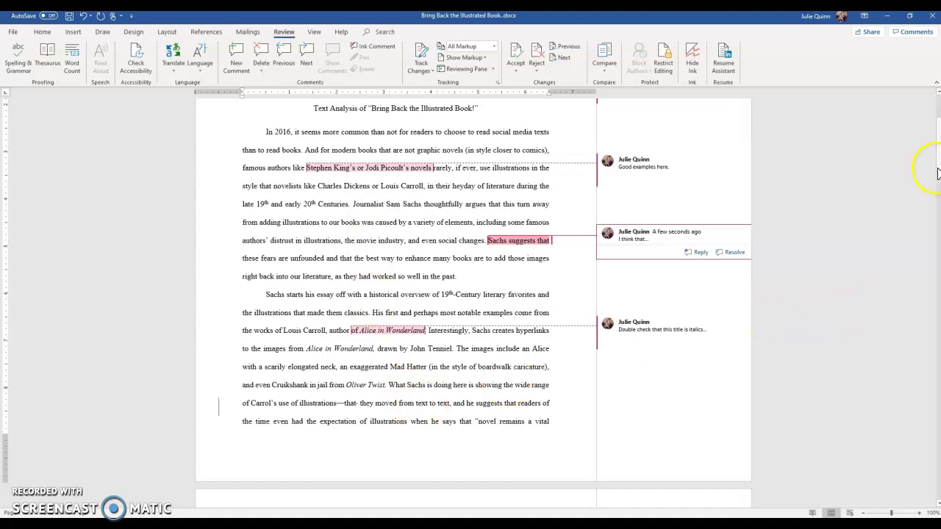
pyautogui.click(68, 16)
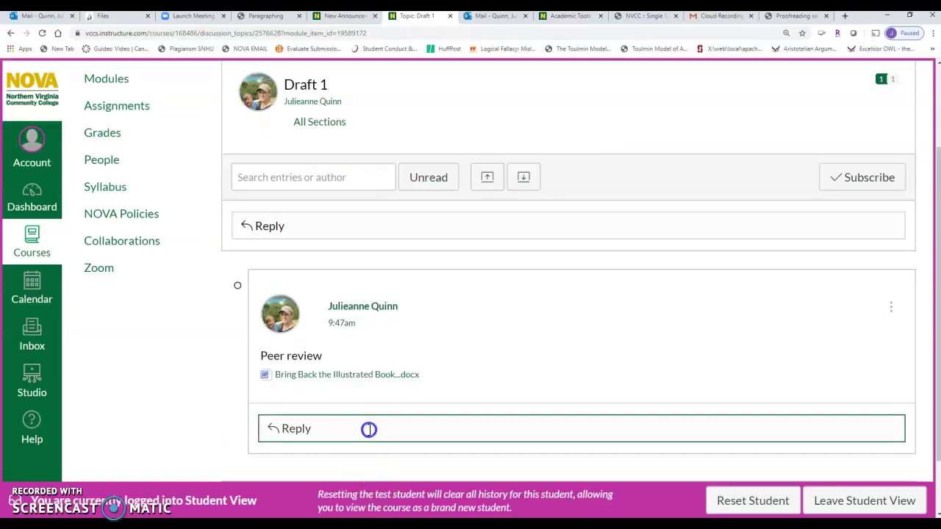
# Switch to the Canvas discussion and start a reply to the Peer review post with "Hi" and the author's first name.
pyautogui.click(369, 430)
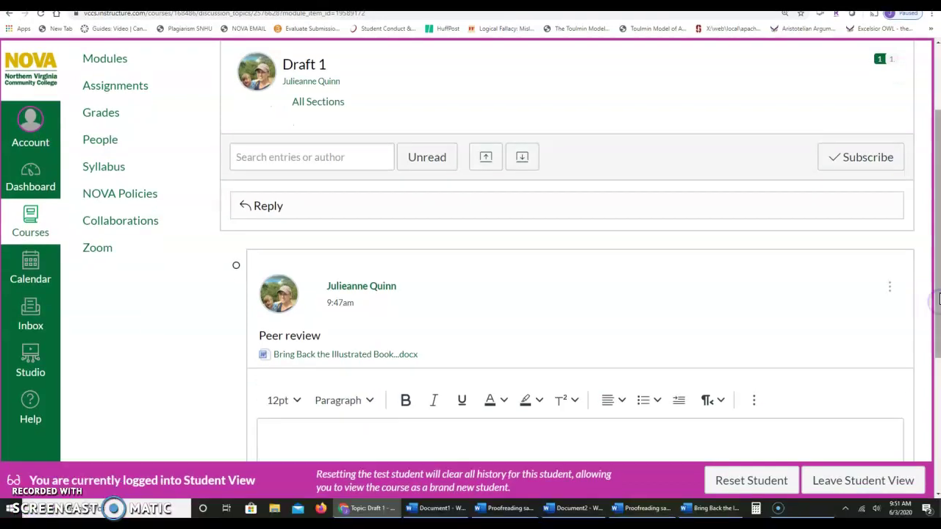
pyautogui.scroll(-2, 936, 339)
pyautogui.click(675, 431)
pyautogui.write('hi JULIE')
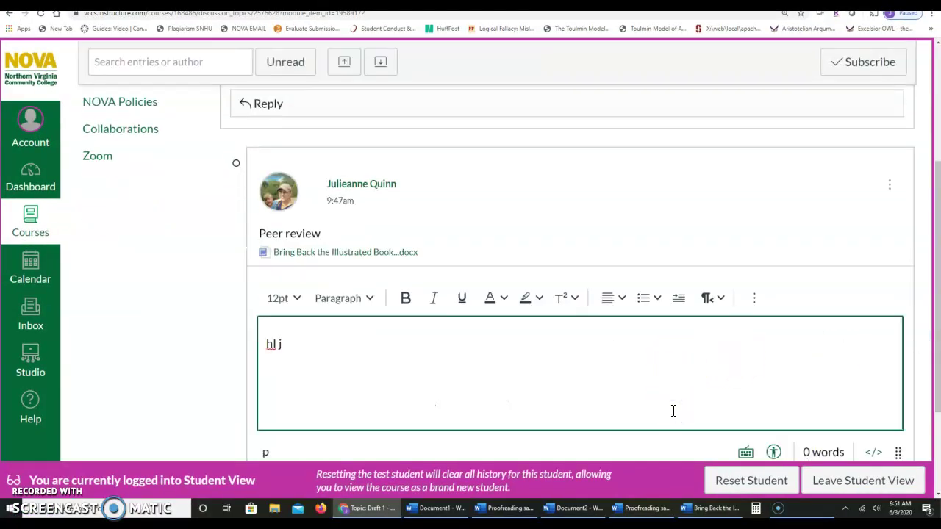
pyautogui.press('BackSpace')
pyautogui.press('BackSpace')
pyautogui.press('BackSpace')
pyautogui.press('BackSpace')
pyautogui.press('BackSpace')
pyautogui.press('BackSpace')
pyautogui.press('BackSpace')
pyautogui.press('BackSpace')
pyautogui.write('h')
pyautogui.press('BackSpace')
pyautogui.write('Hi Julie,')
pyautogui.press('Return')
# Write "See my notes in the file." below the greeting and sign the reply with the reviewer's first name.
pyautogui.write('Seemy noet s')
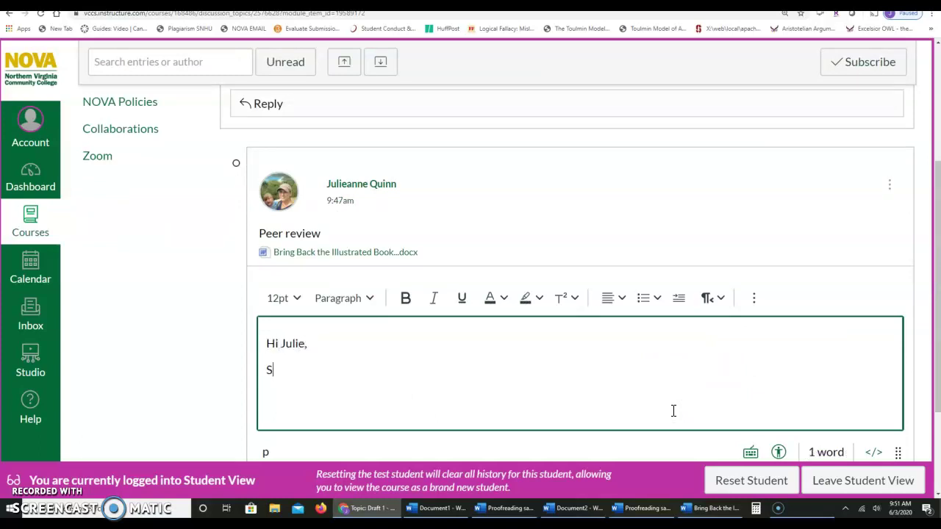
pyautogui.press('BackSpace')
pyautogui.press('BackSpace')
pyautogui.press('BackSpace')
pyautogui.press('BackSpace')
pyautogui.press('BackSpace')
pyautogui.press('BackSpace')
pyautogui.press('BackSpace')
pyautogui.press('BackSpace')
pyautogui.press('BackSpace')
pyautogui.write('my notes in the file.')
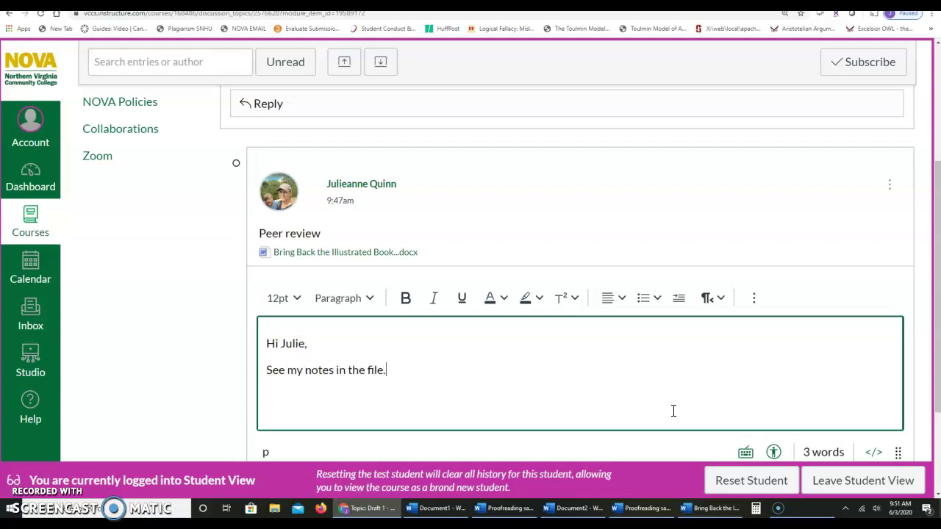
pyautogui.press('Return')
pyautogui.write('Julie')
pyautogui.click(697, 395)
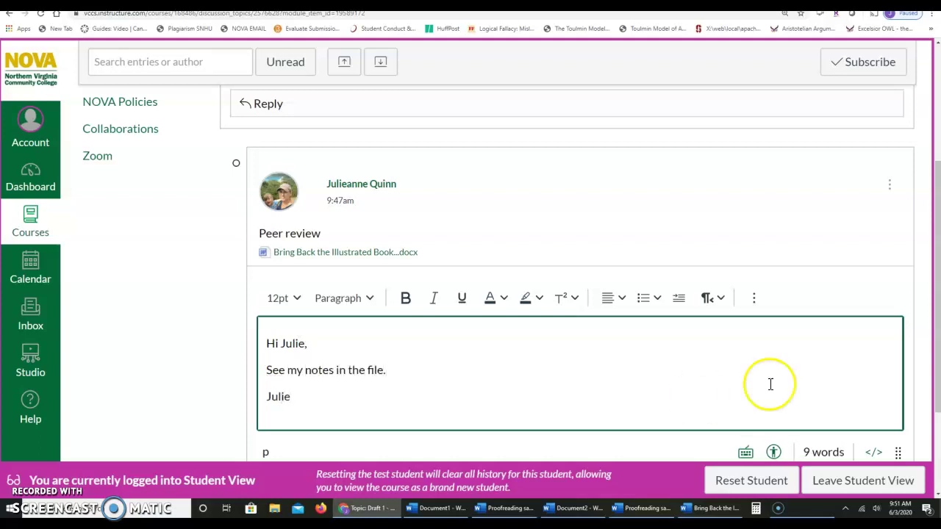
# Attach the commented "Bring Back the Illustrated Book..docx" from the desktop to the reply and post it.
pyautogui.scroll(-1, 680, 400)
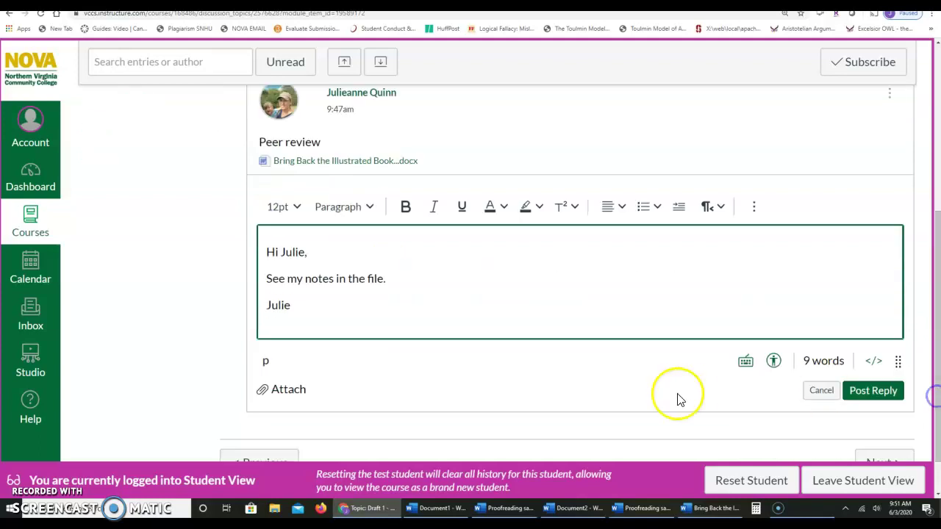
pyautogui.click(289, 389)
pyautogui.click(302, 390)
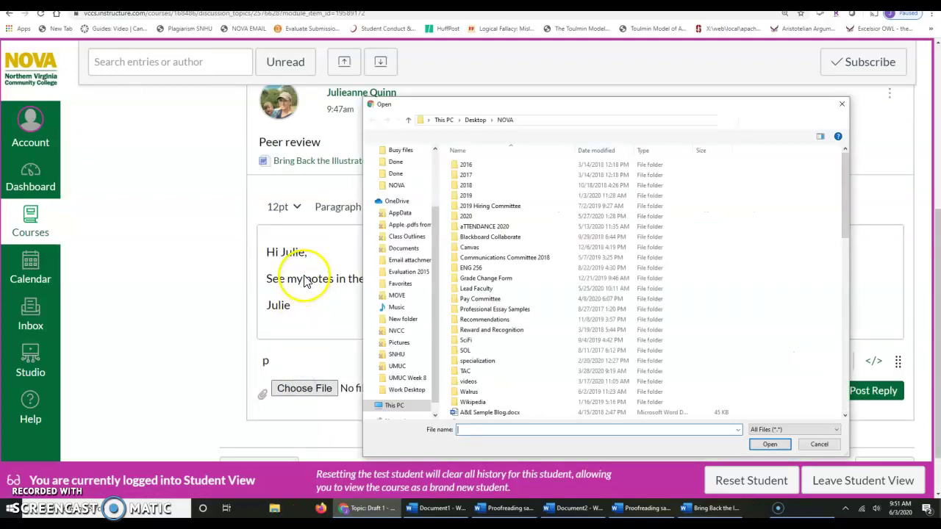
pyautogui.click(437, 156)
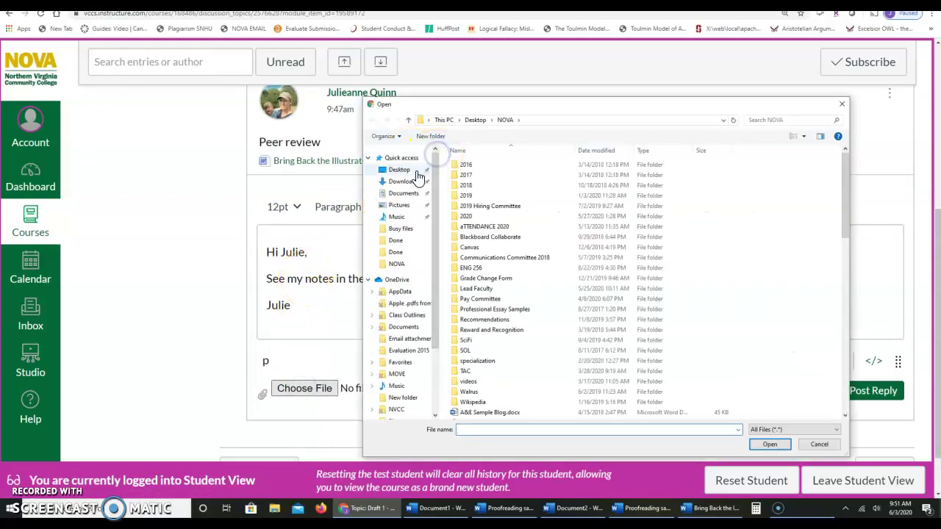
pyautogui.click(419, 171)
pyautogui.doubleClick(457, 167)
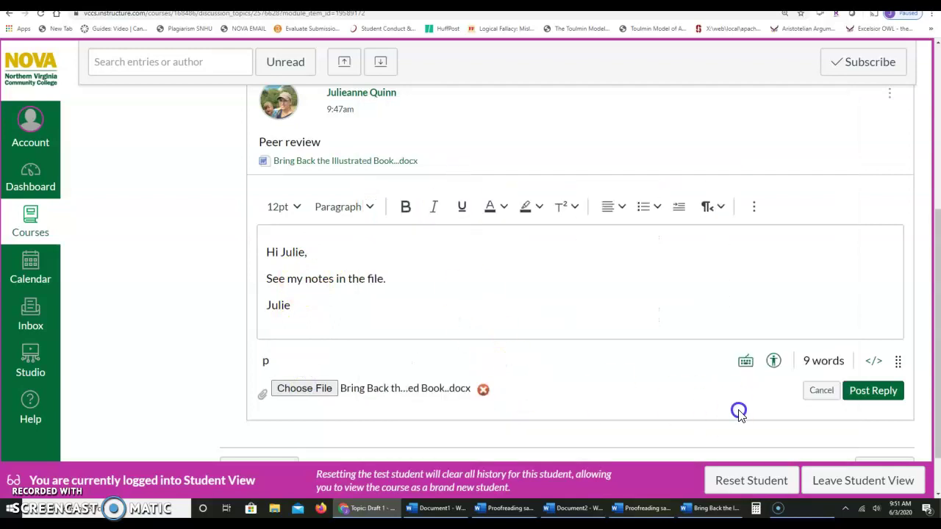
pyautogui.click(869, 390)
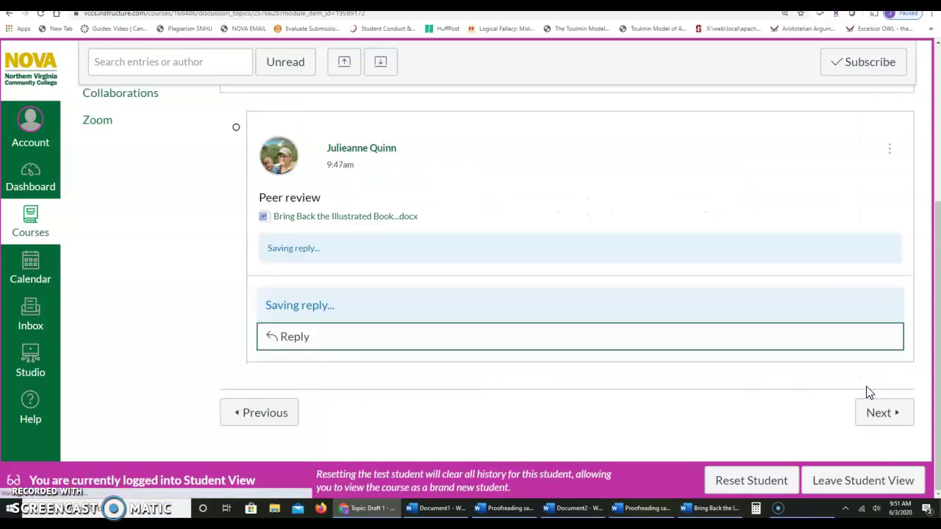